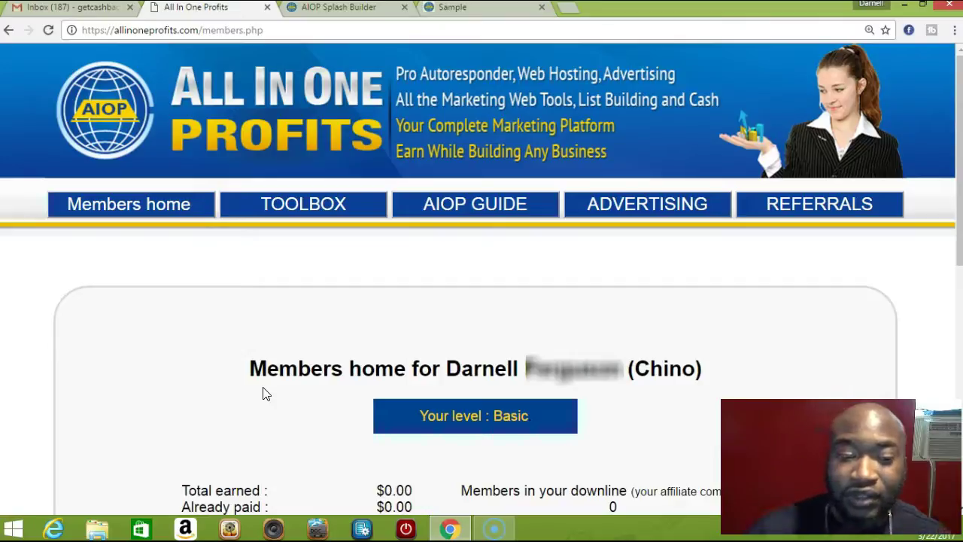
Step: Open the Autoresponder control panel from TOOLBOX in a new tab and scroll down to the HTML Form link
click(259, 374)
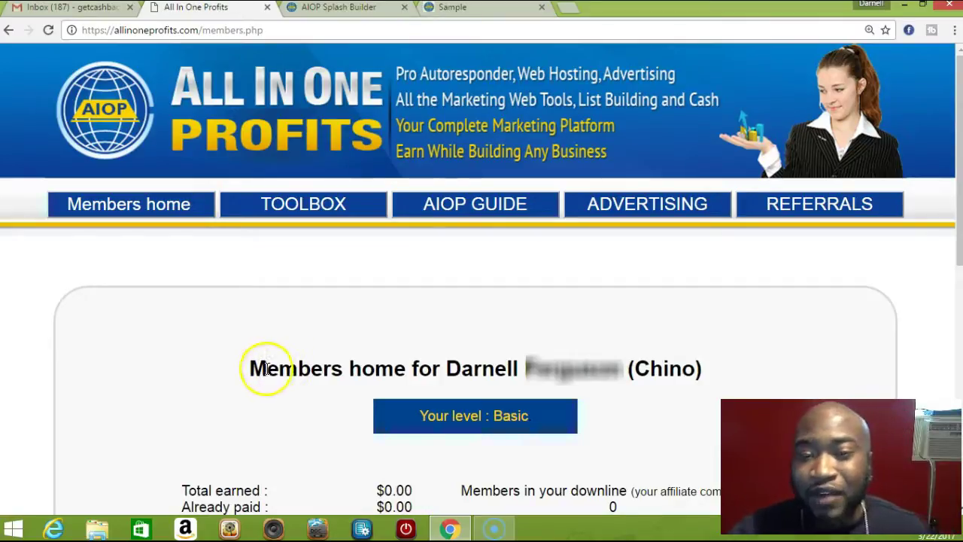
click(242, 374)
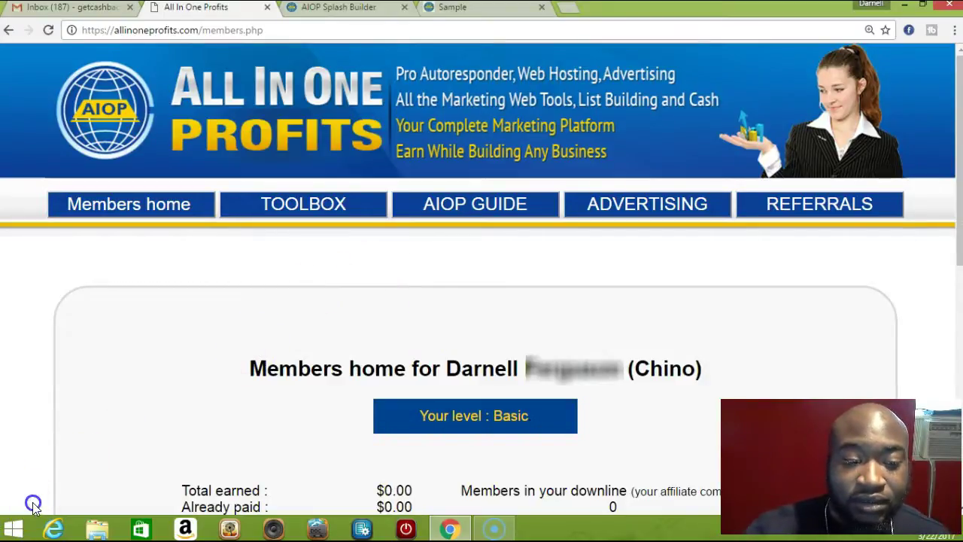
mouse_move(312, 226)
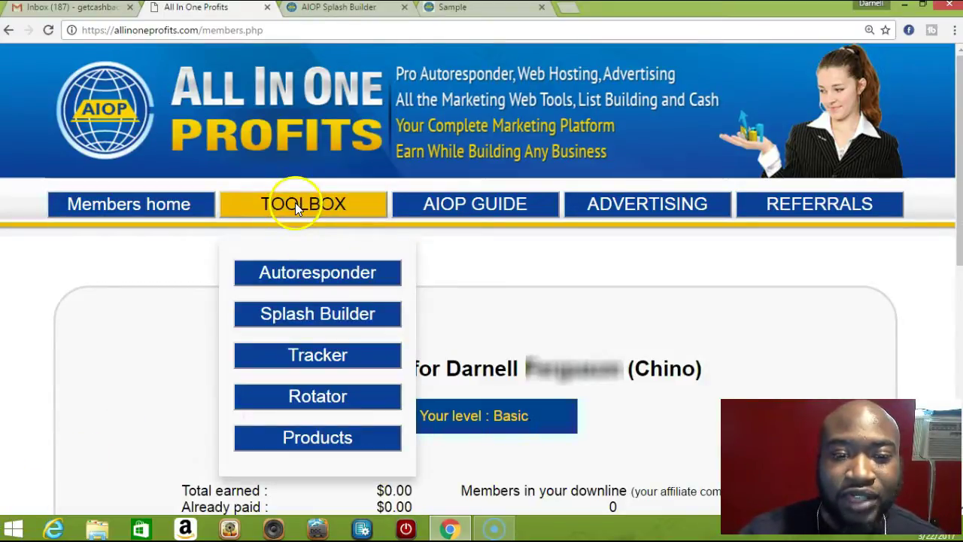
click(309, 277)
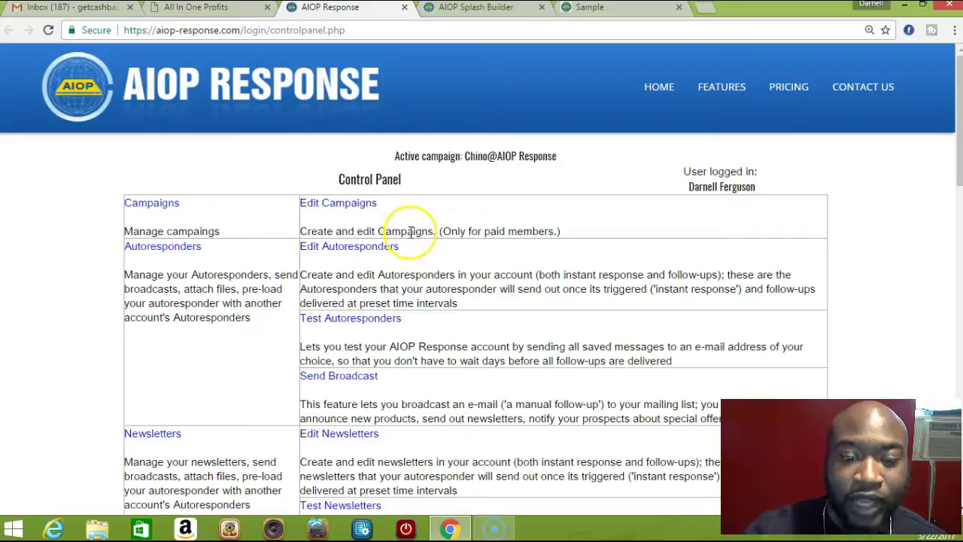
scroll(409, 230, down, 1)
scroll(410, 233, down, 3)
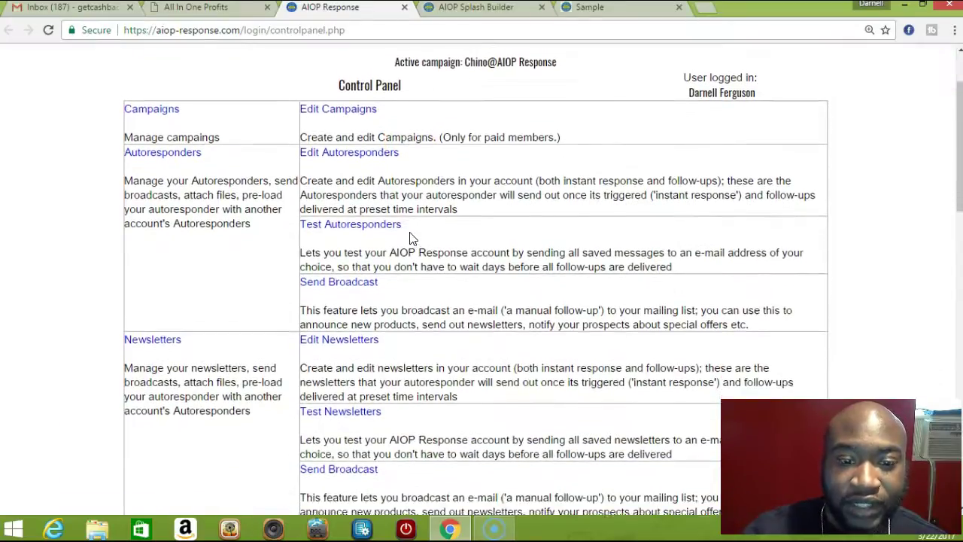
scroll(410, 233, down, 2)
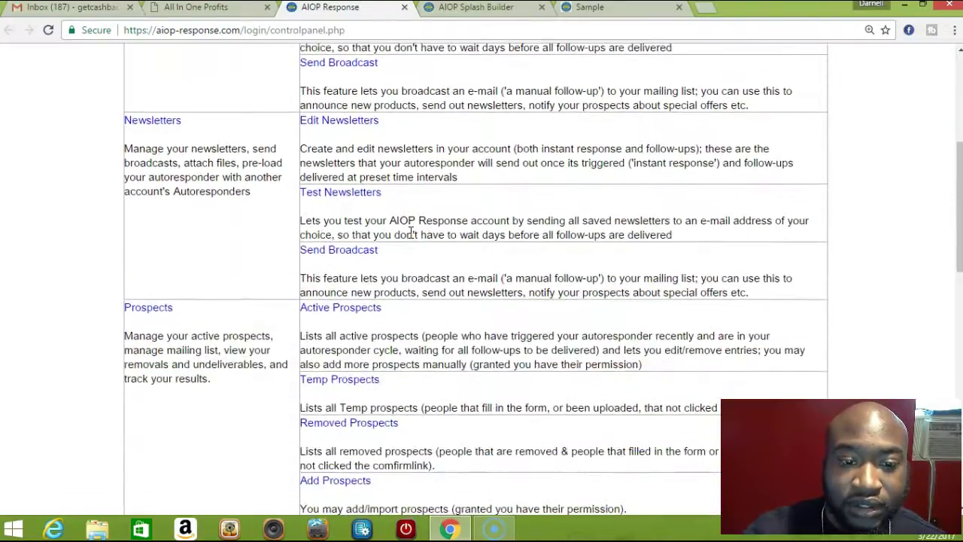
scroll(410, 233, down, 1)
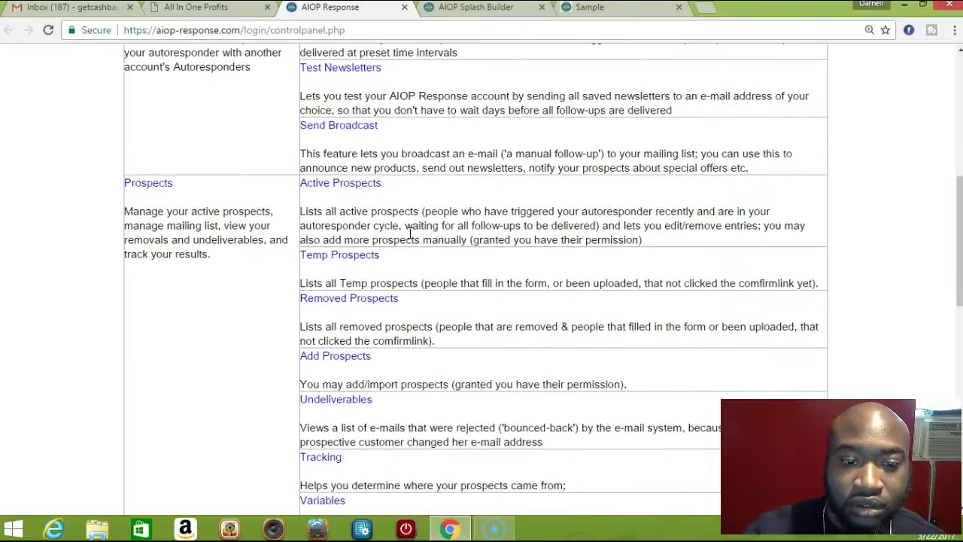
scroll(397, 271, down, 3)
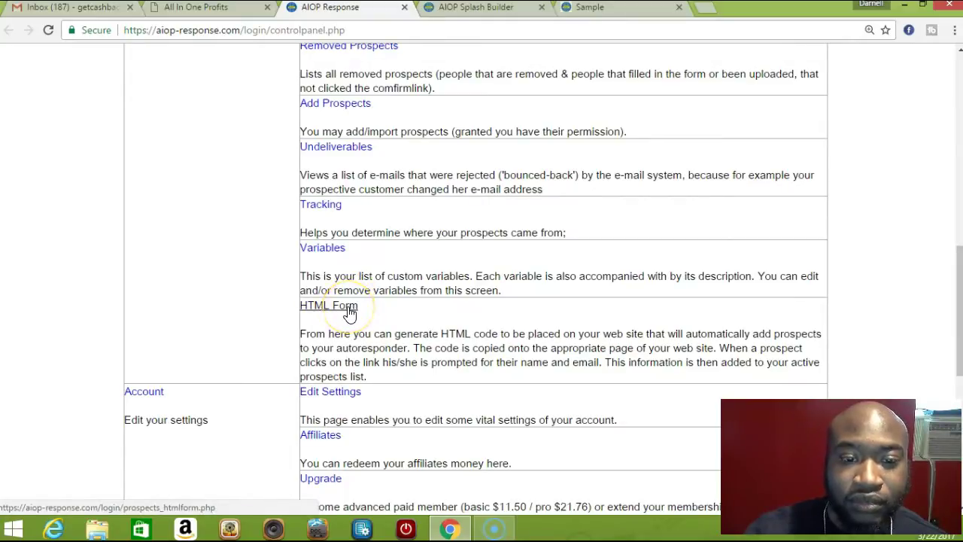
Step: Open the HTML Form page under Prospects with its field, return URL and colour settings
click(349, 310)
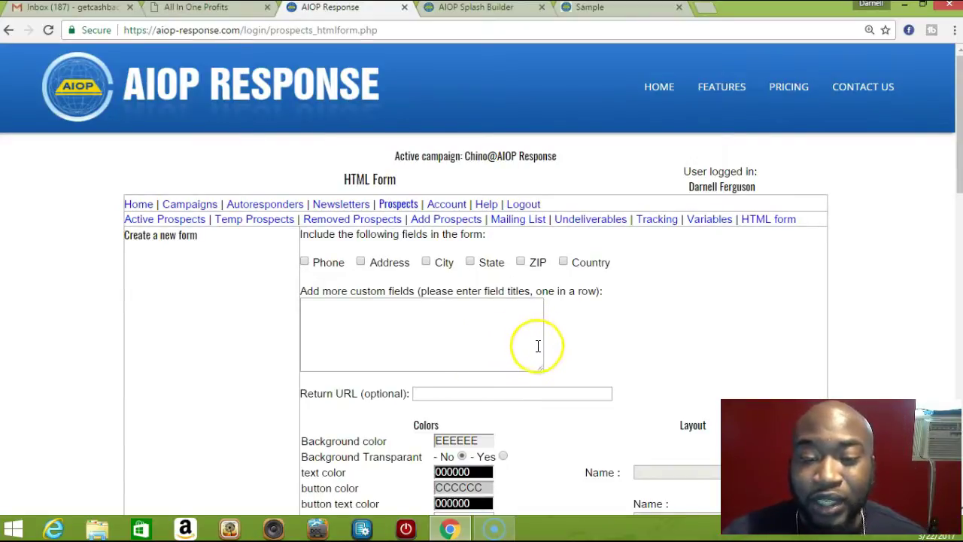
scroll(551, 354, down, 3)
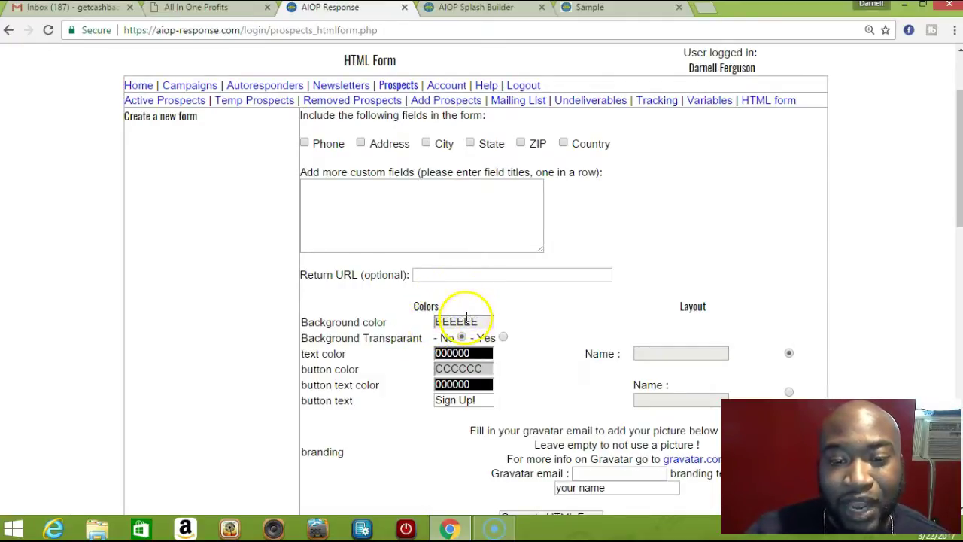
Step: Set the form background to blue 533CEE and the form text to white FFFFFF
click(466, 316)
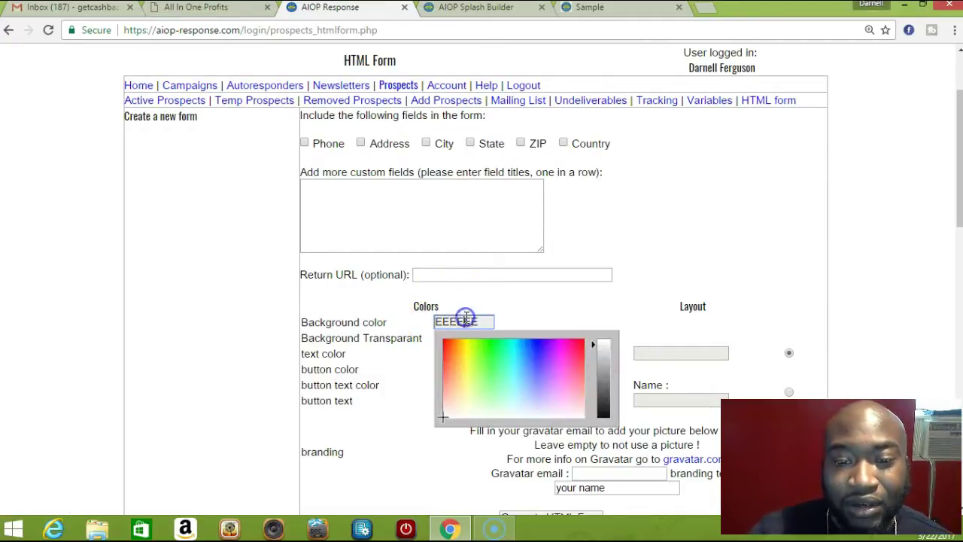
click(540, 358)
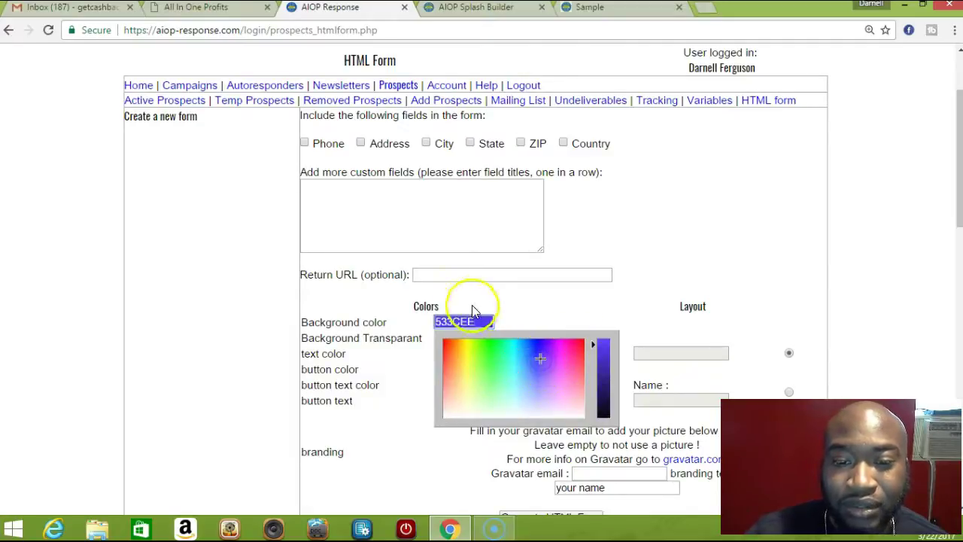
click(496, 301)
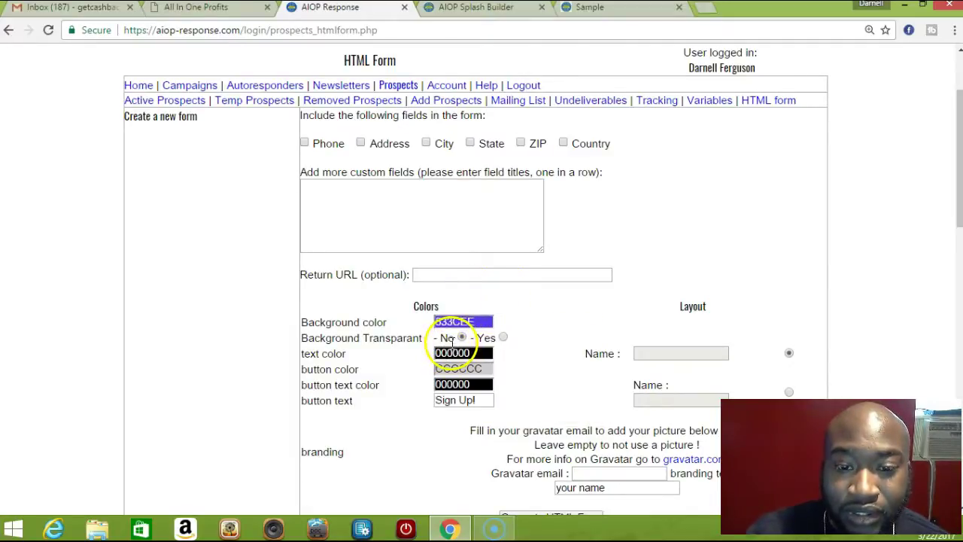
click(459, 352)
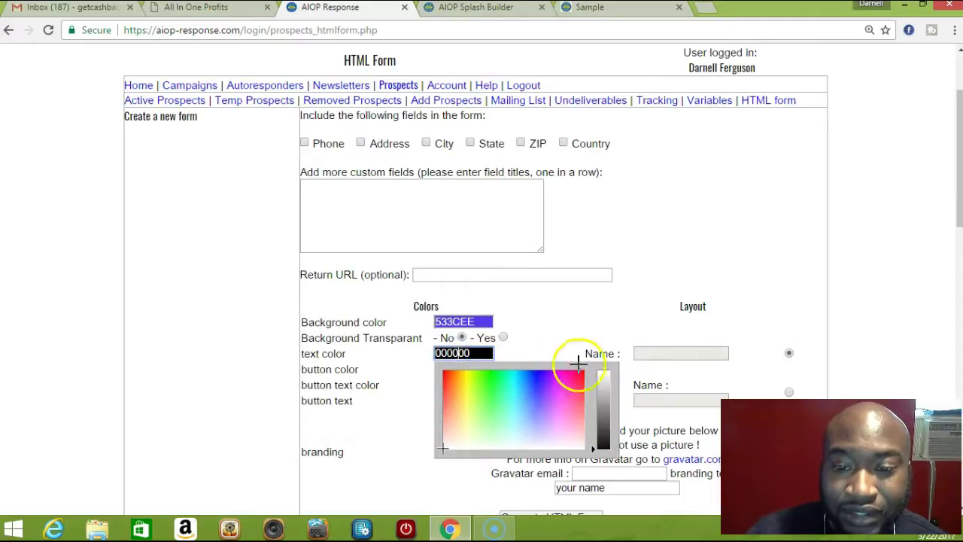
click(605, 373)
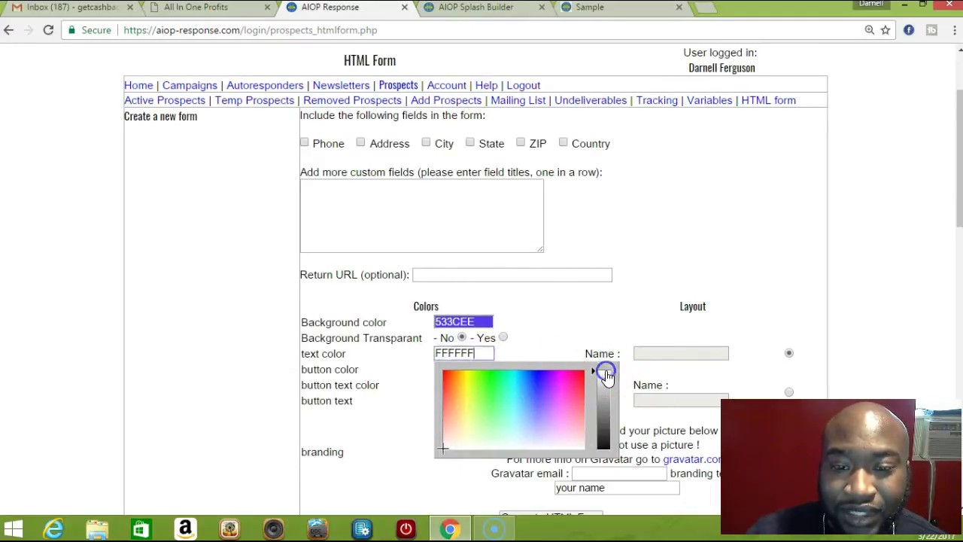
click(544, 338)
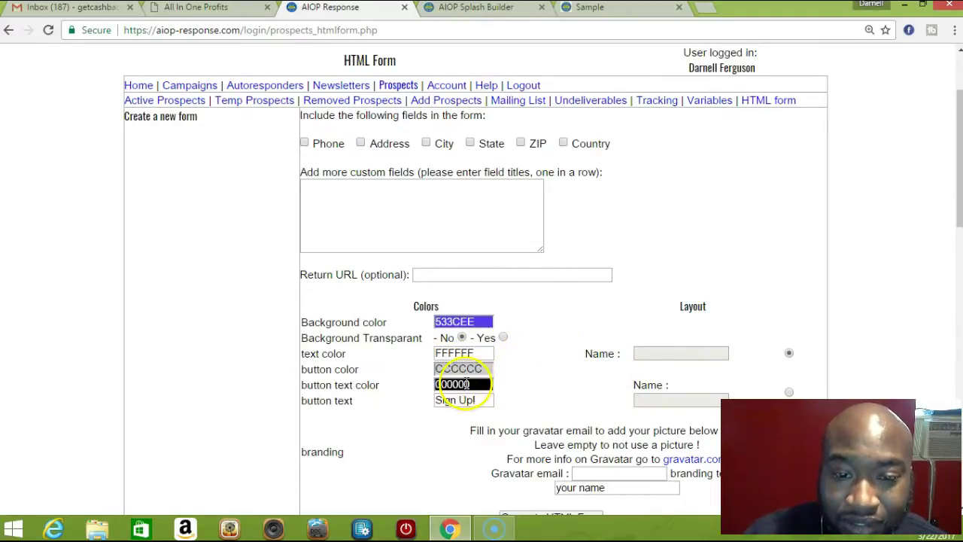
Step: Make the button orange CC3E12 with near-white FAFAFA button text
click(470, 369)
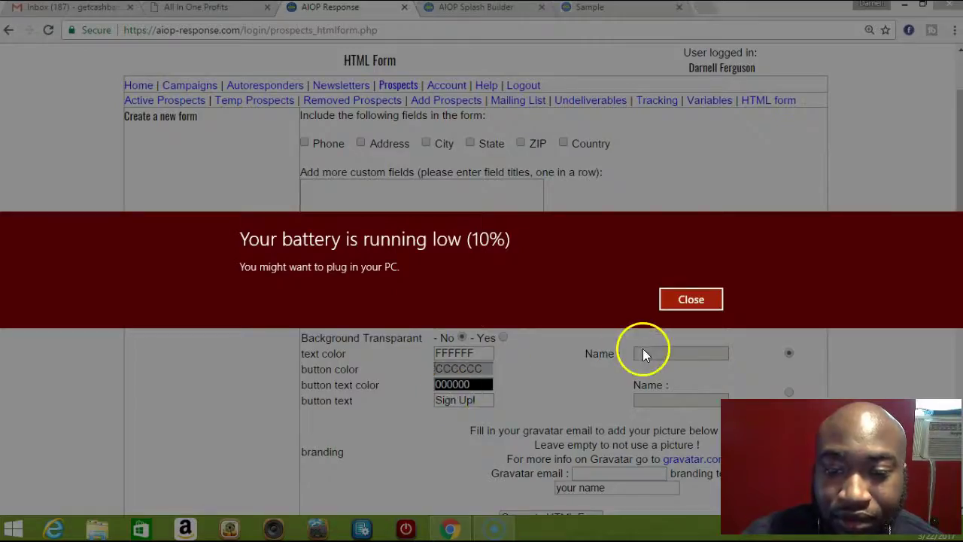
click(675, 298)
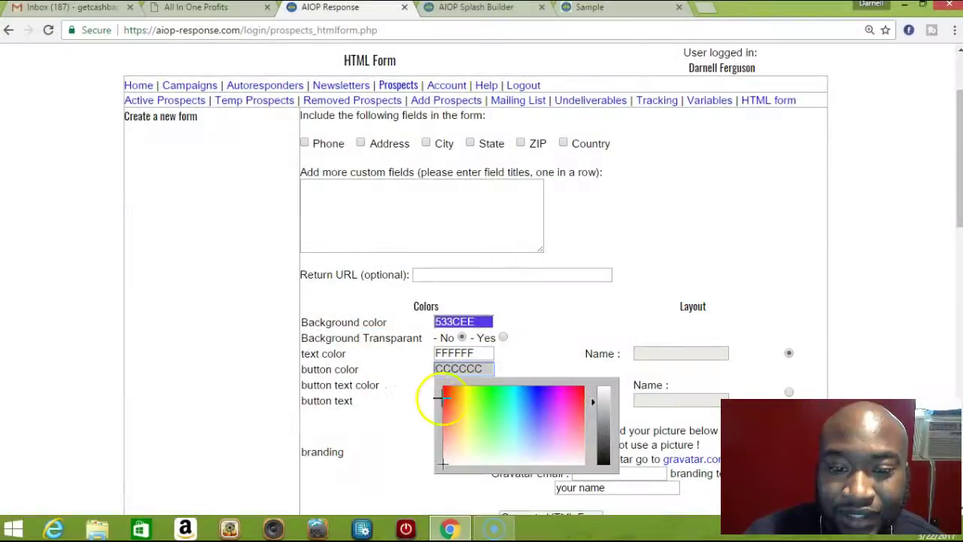
click(449, 393)
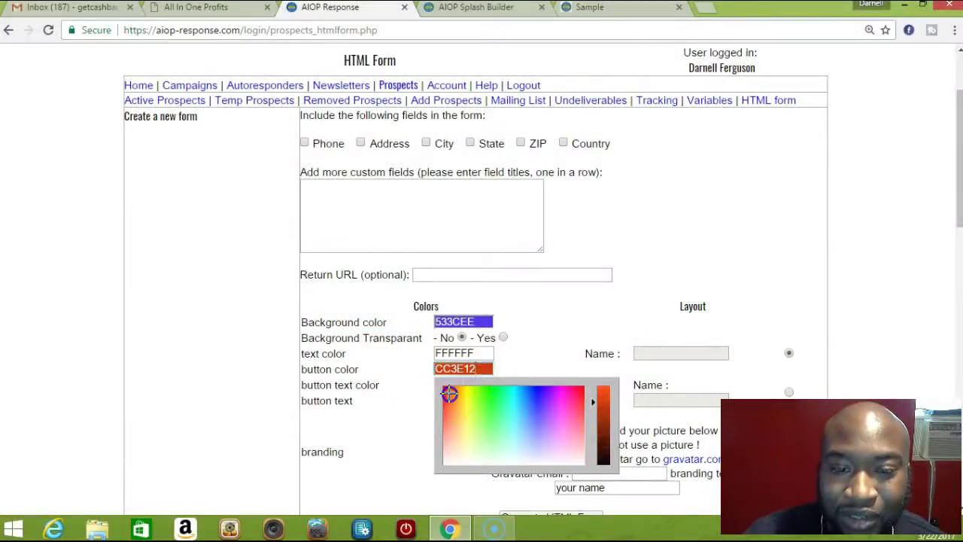
click(522, 360)
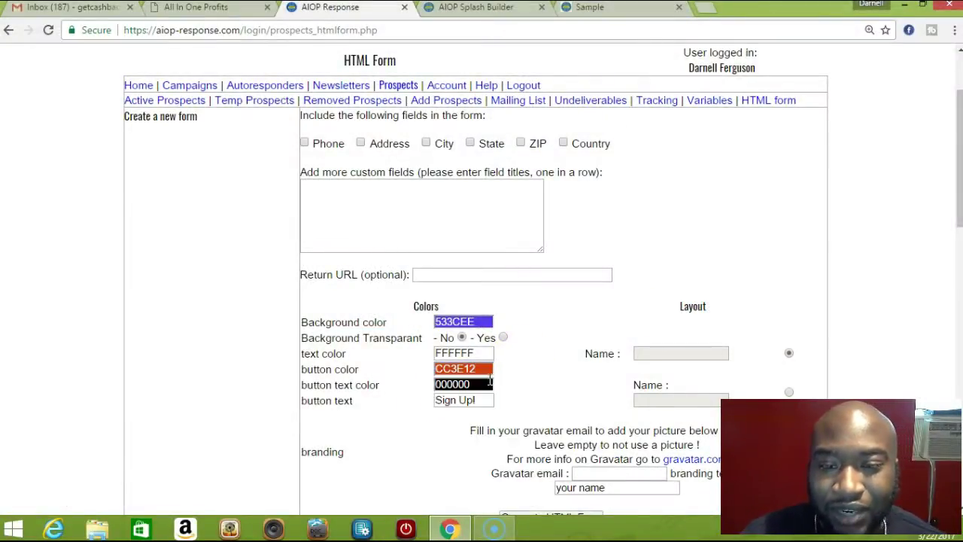
click(487, 384)
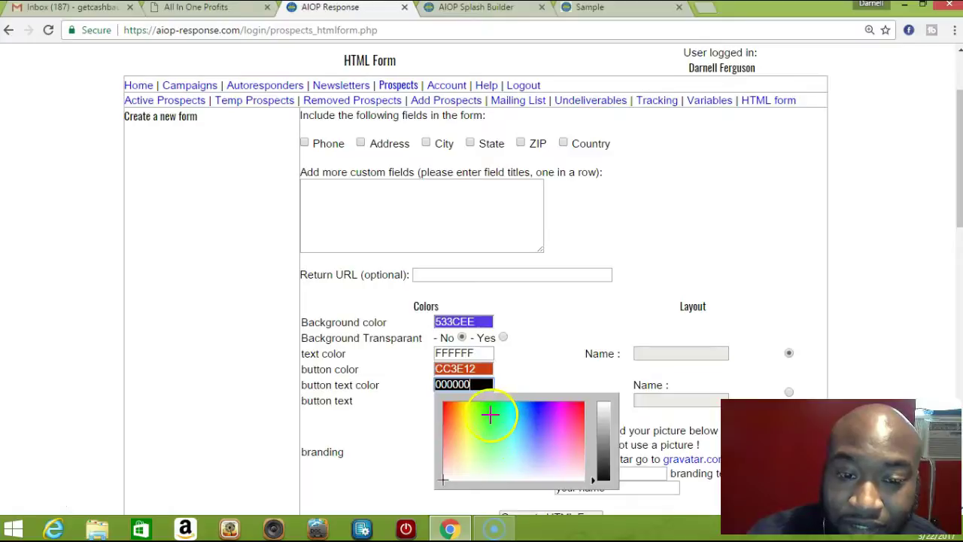
click(604, 406)
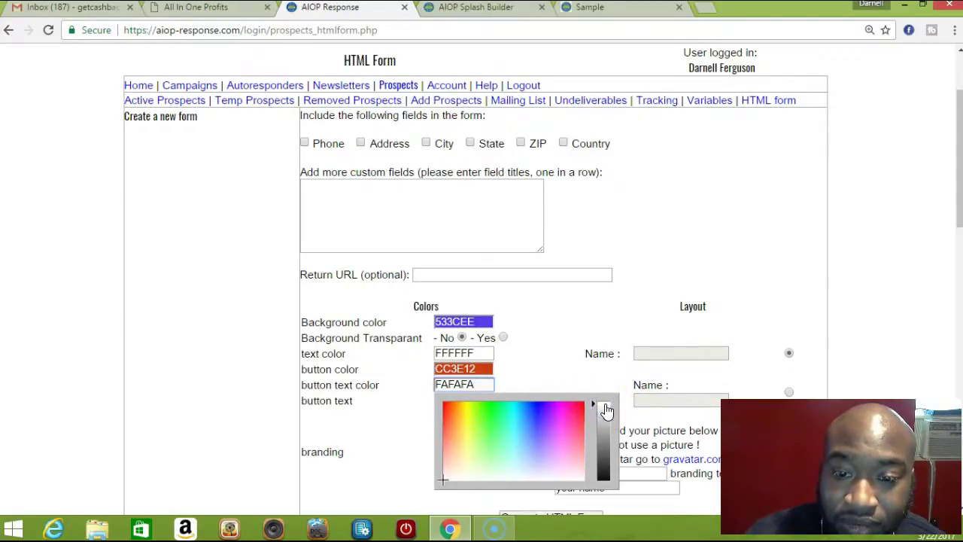
click(549, 359)
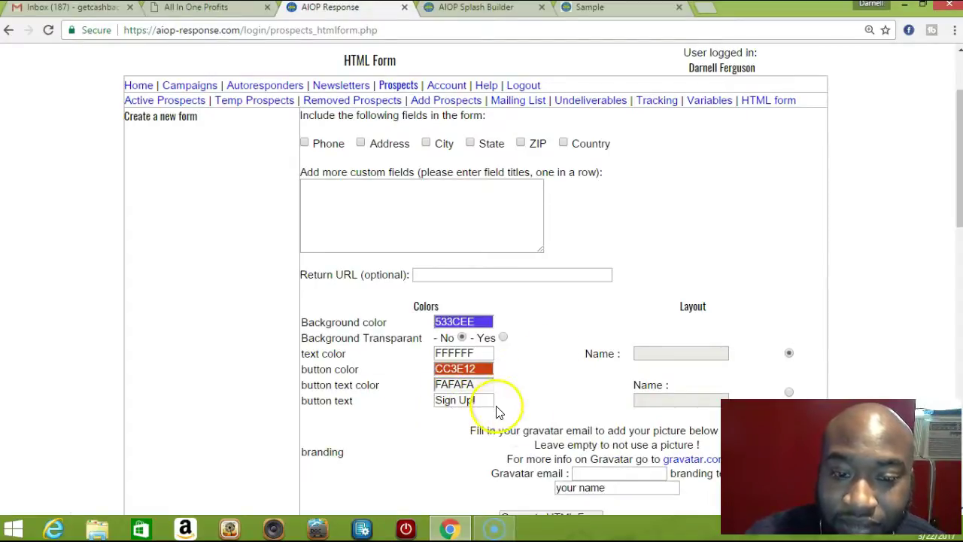
scroll(569, 422, down, 3)
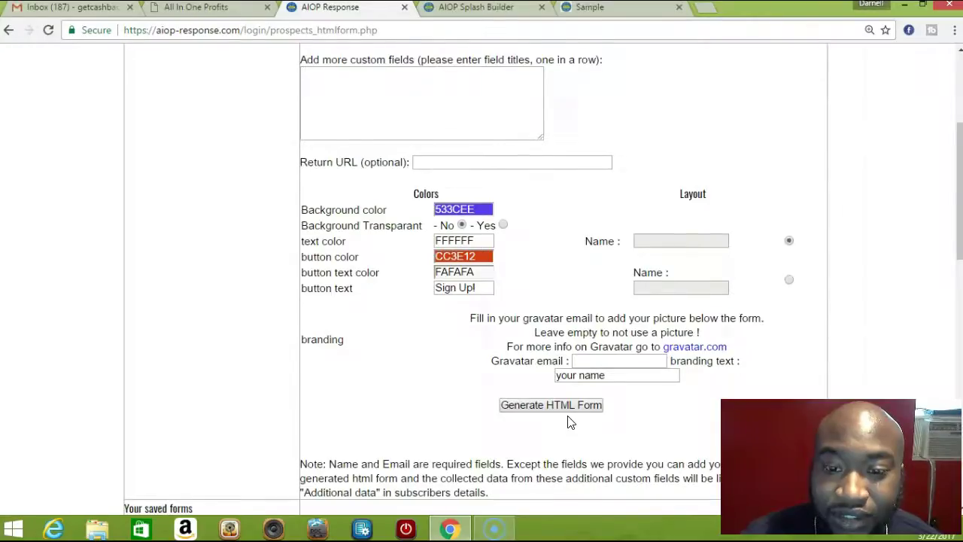
scroll(569, 422, up, 2)
scroll(569, 415, up, 2)
scroll(570, 415, down, 3)
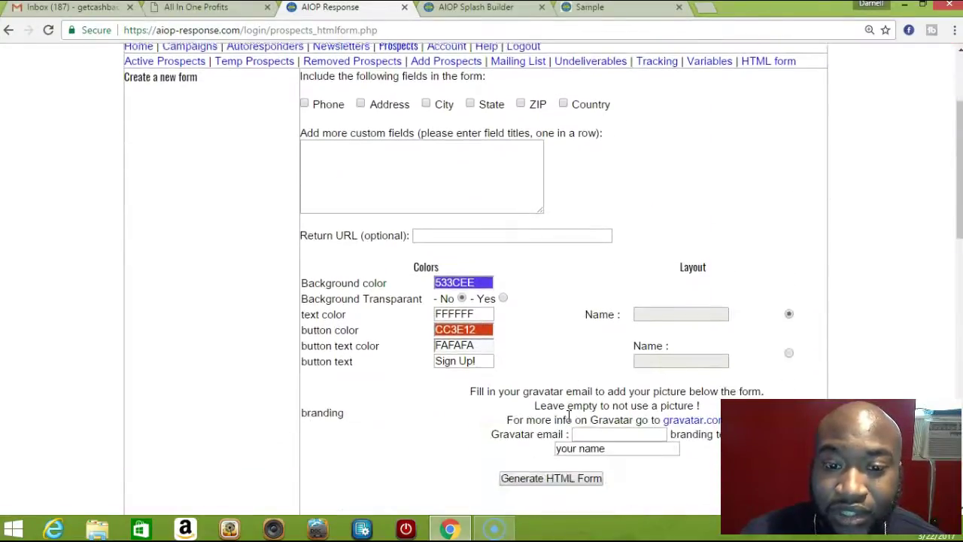
scroll(569, 415, down, 2)
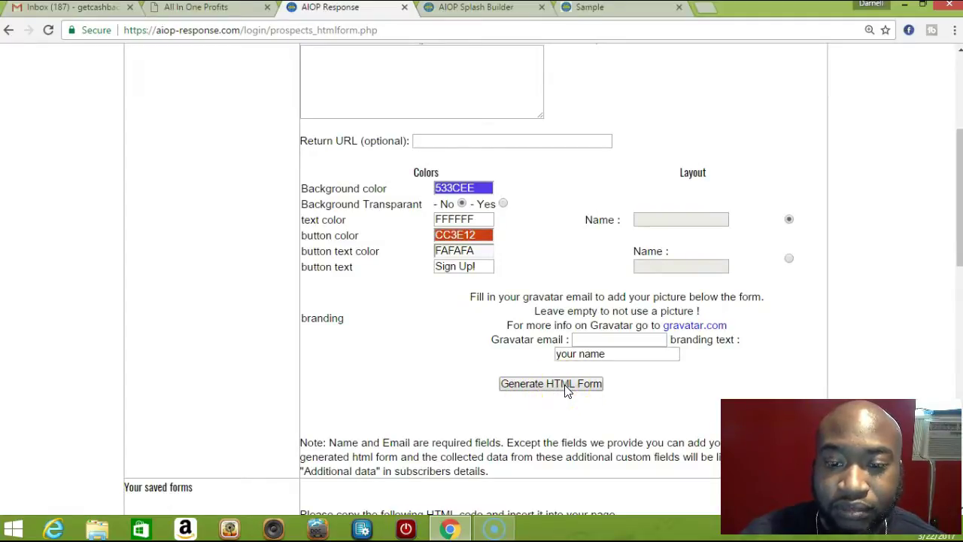
Step: Generate the HTML form code and scroll down to the purple Sign Up! form preview
click(566, 388)
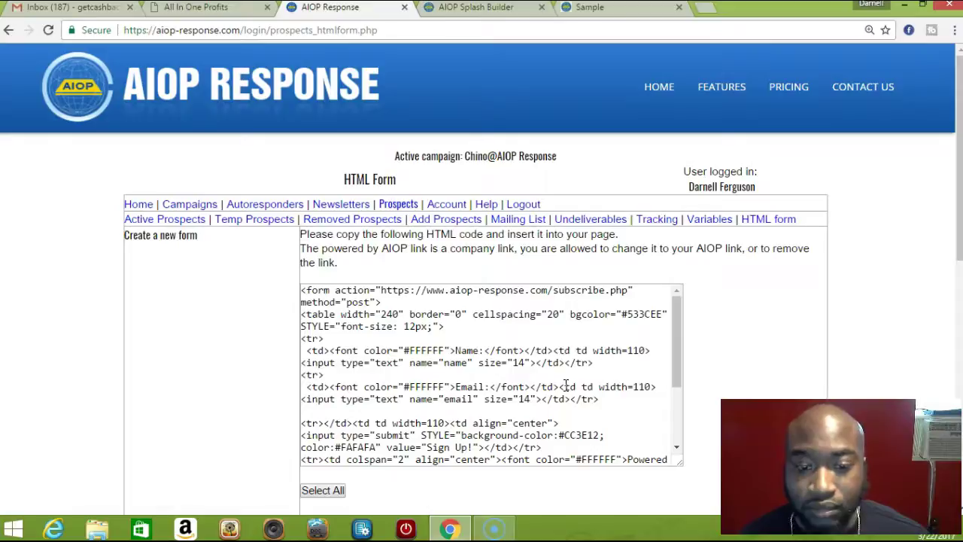
scroll(565, 386, down, 5)
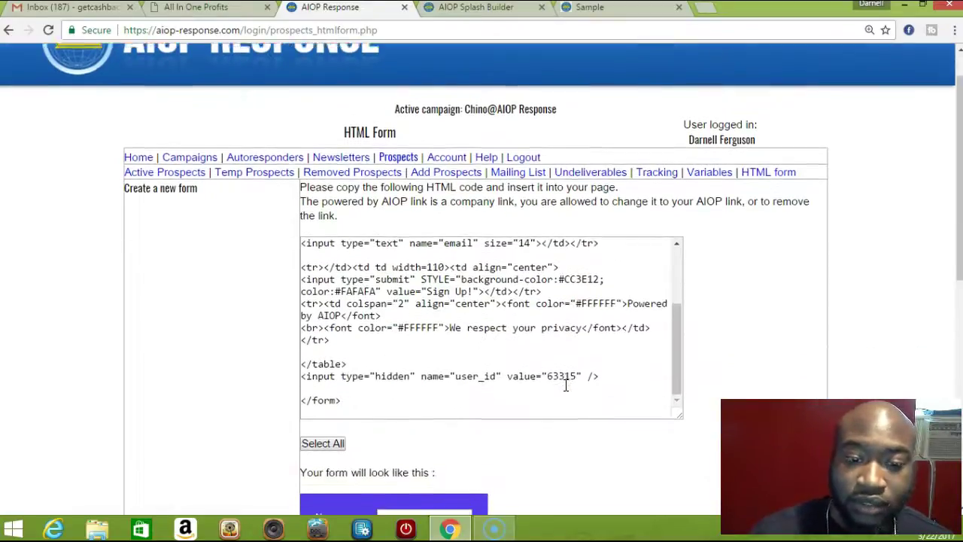
scroll(567, 389, down, 1)
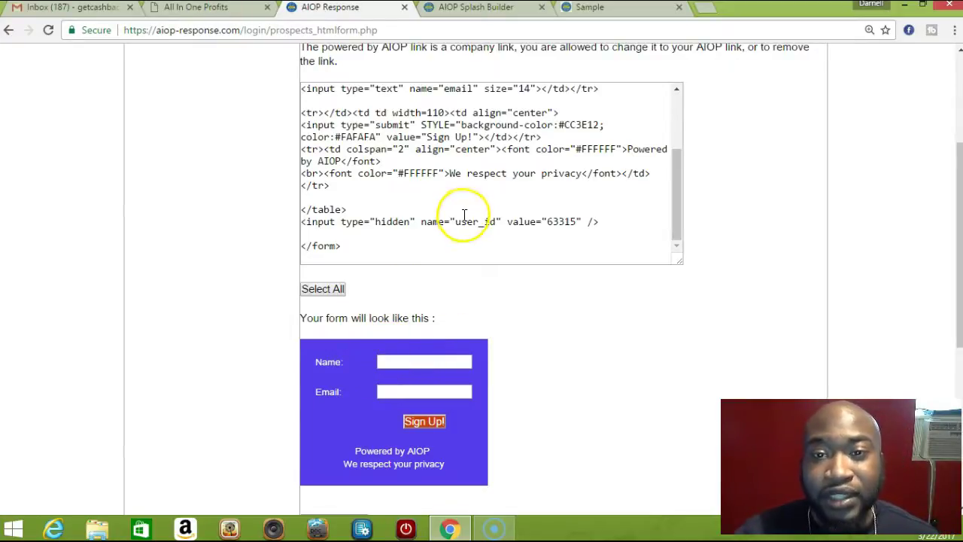
click(592, 8)
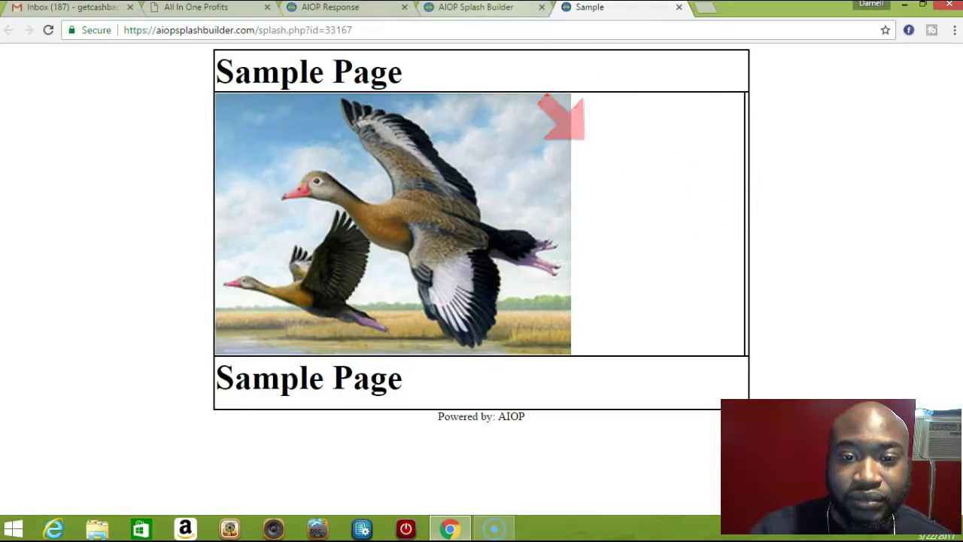
key(ctrl+shift+Tab)
key(ctrl+shift+Tab)
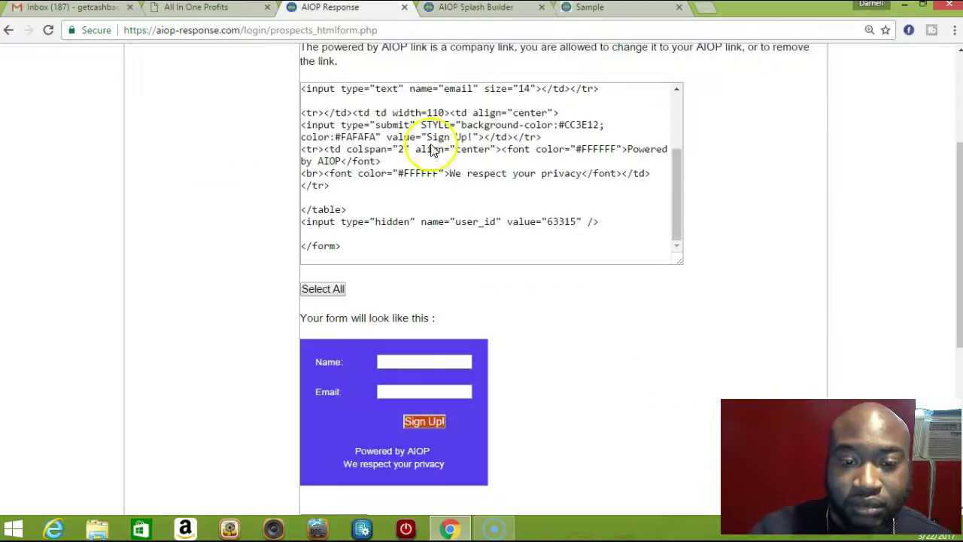
Step: Select and copy all the generated form HTML, then return to the duck sample page
triple_click(454, 220)
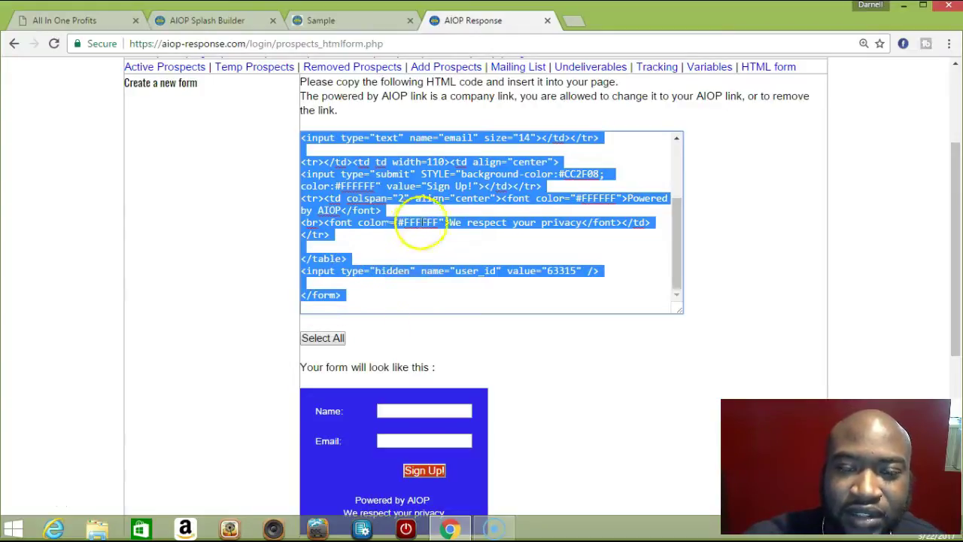
click(325, 338)
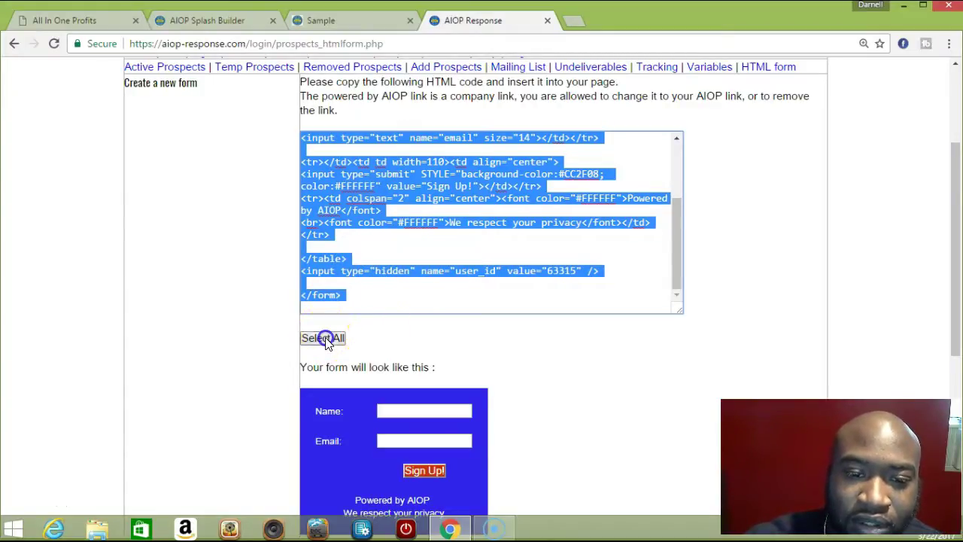
click(325, 338)
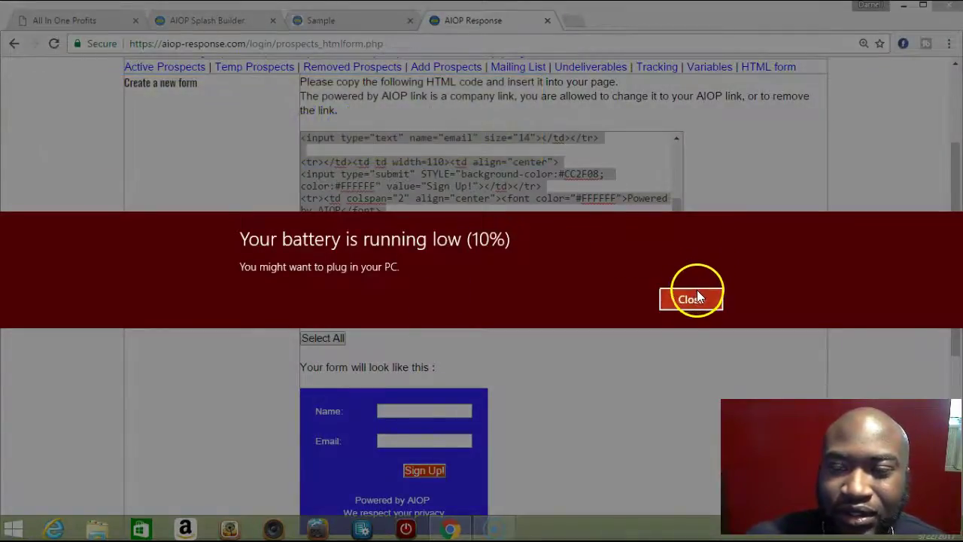
click(695, 296)
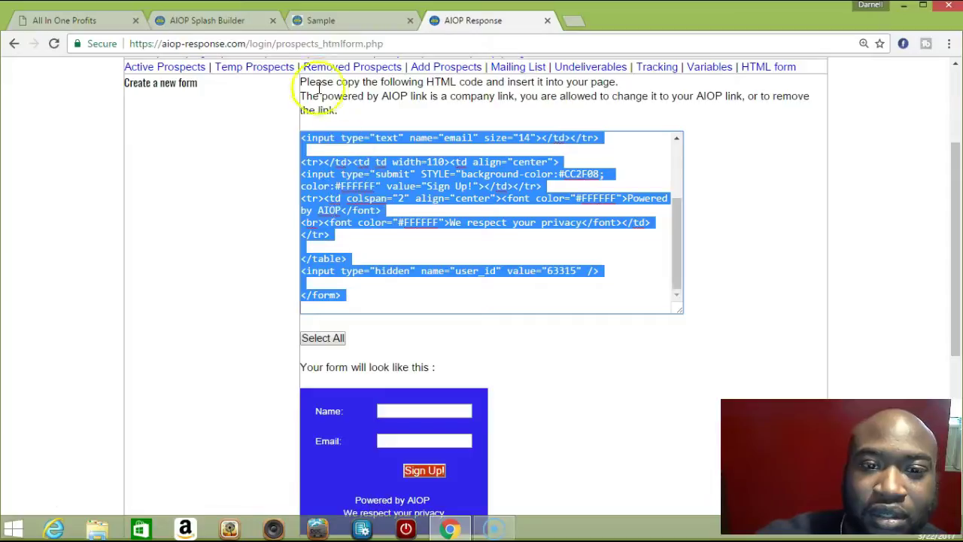
click(319, 19)
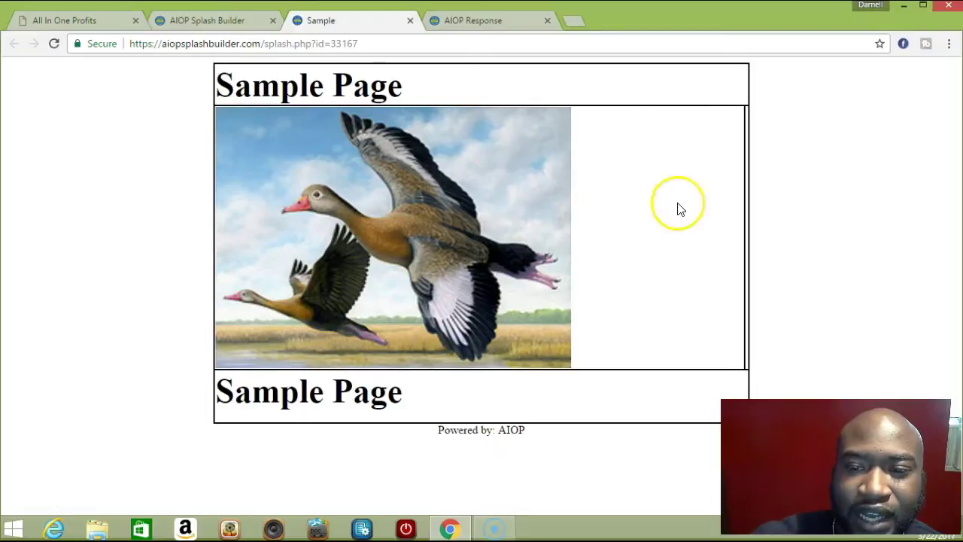
Step: Paste the copied sign-up form code into the Splash Builder's AR HTML Code box
click(202, 21)
scroll(326, 166, up, 3)
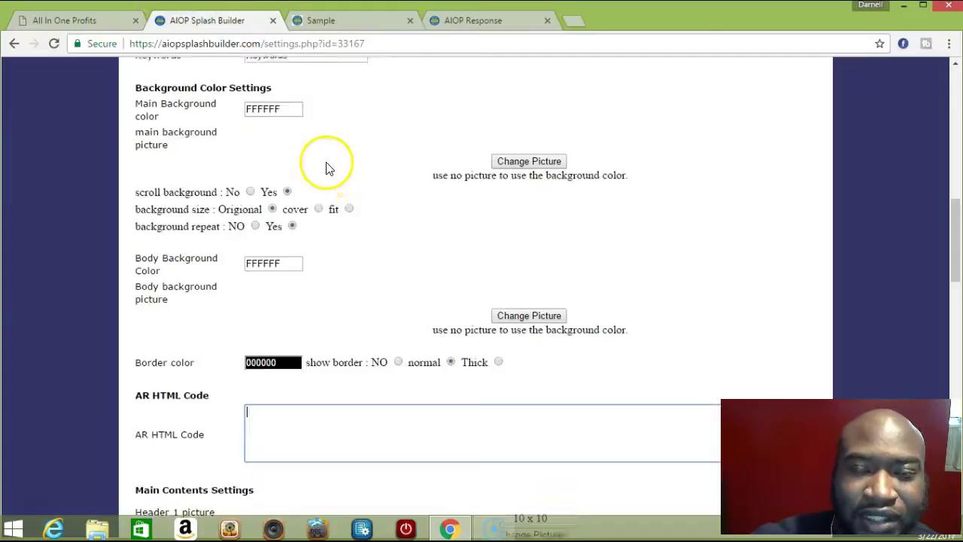
scroll(327, 166, up, 2)
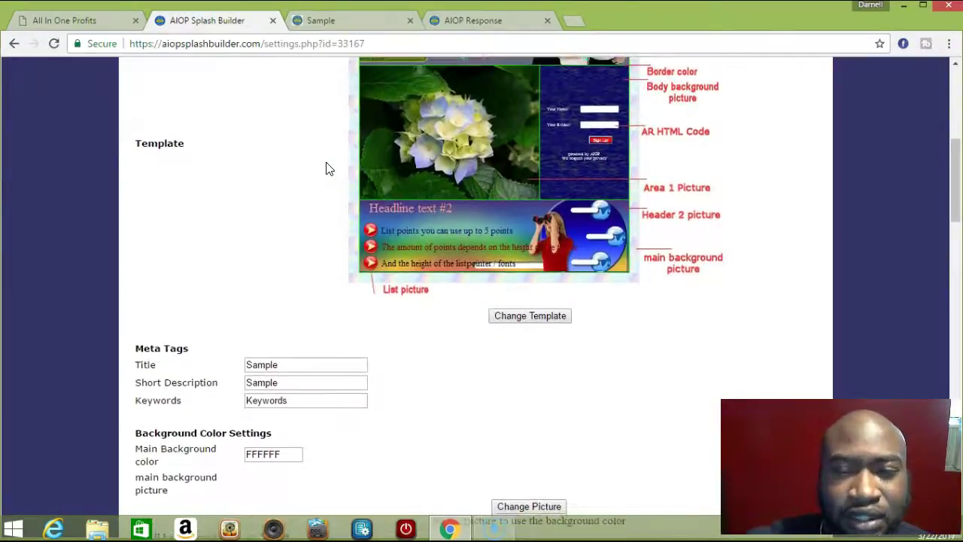
scroll(327, 167, down, 3)
scroll(326, 168, down, 3)
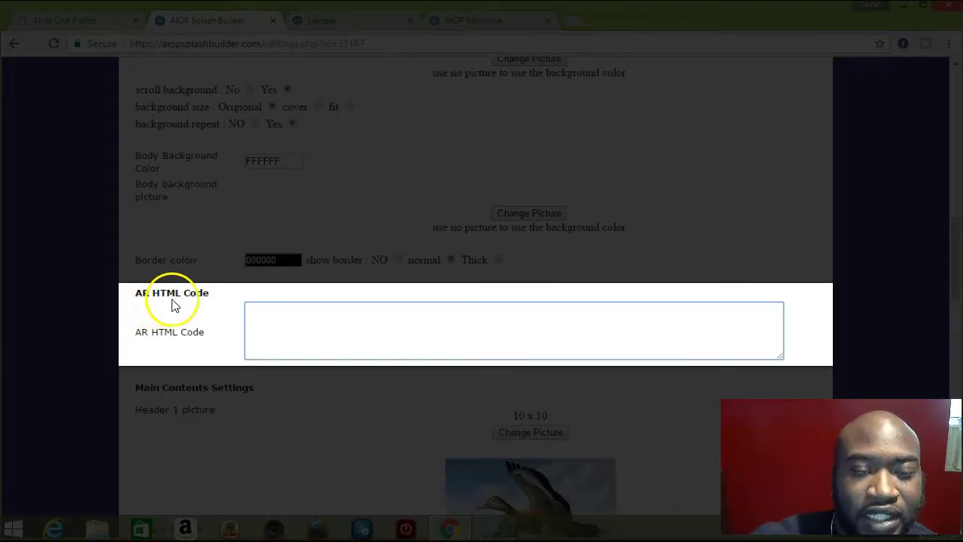
click(270, 320)
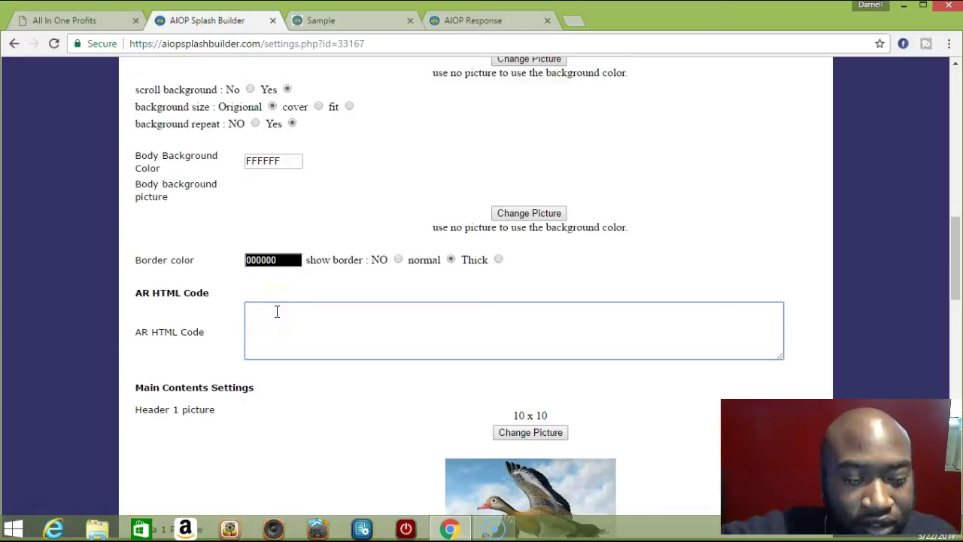
key(ctrl+v)
click(538, 352)
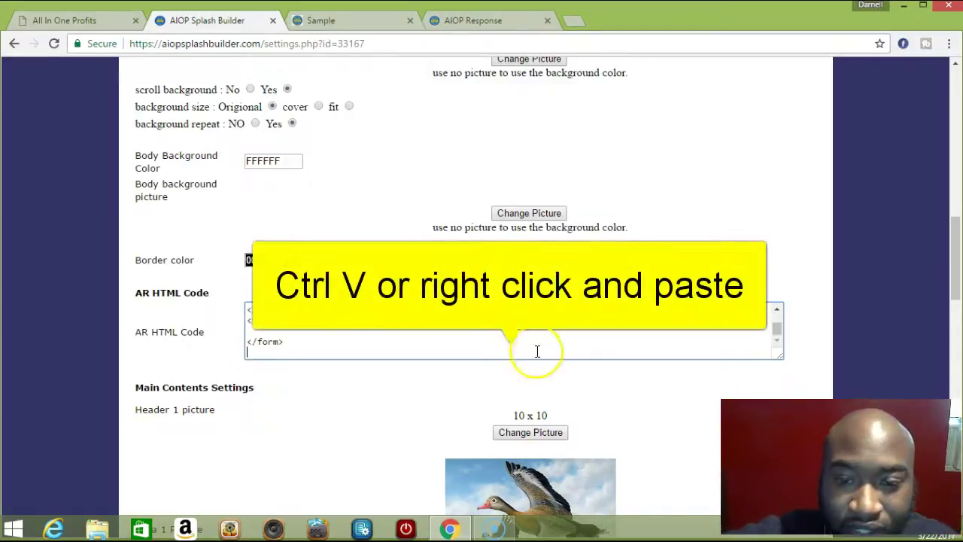
scroll(541, 352, up, 6)
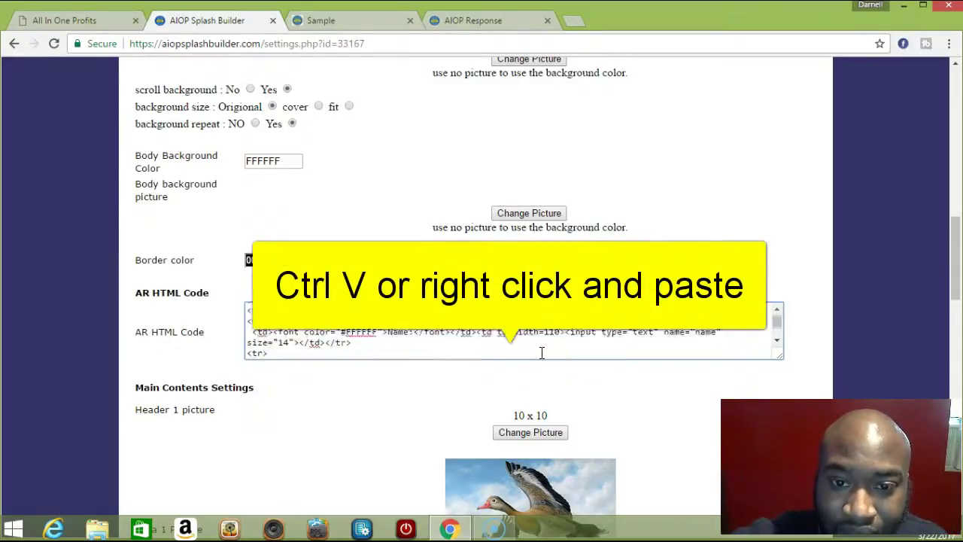
scroll(542, 355, down, 6)
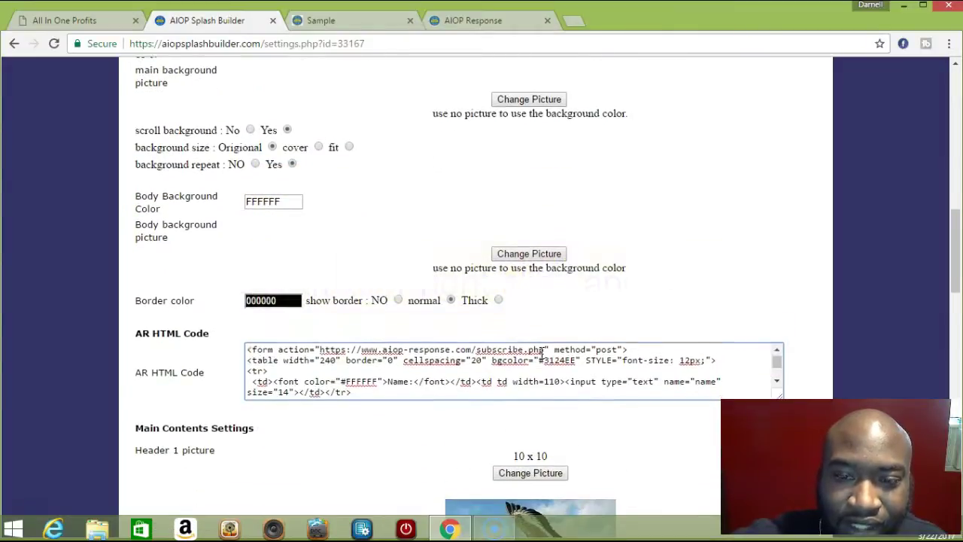
scroll(542, 352, down, 7)
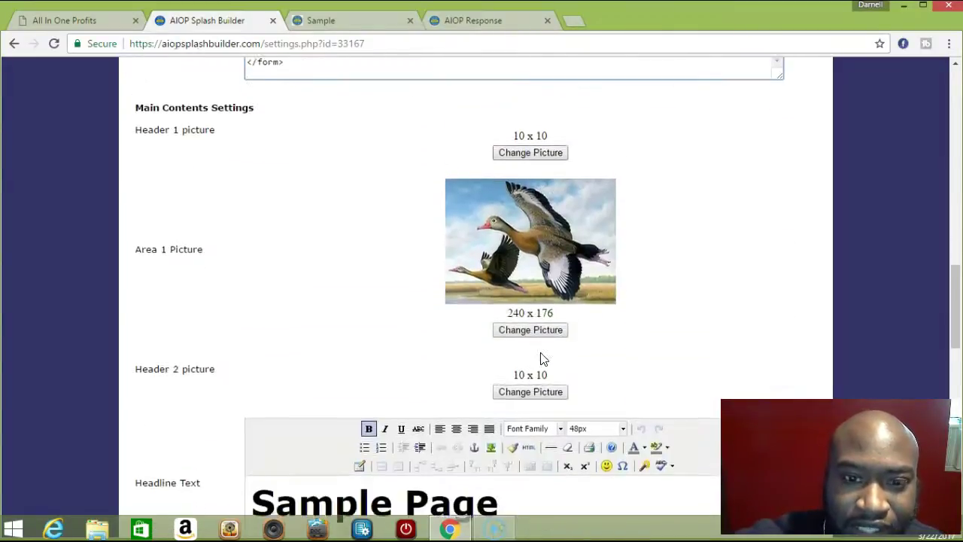
scroll(542, 352, down, 4)
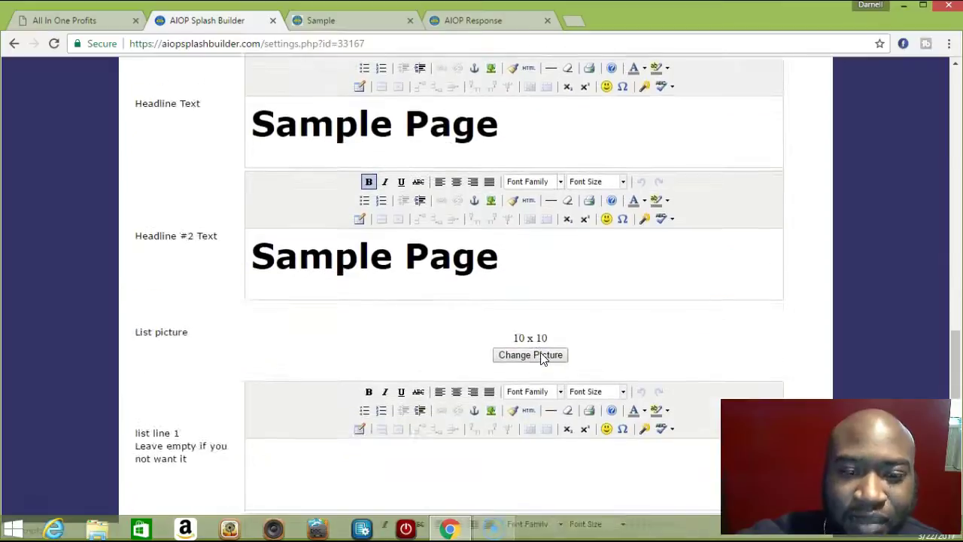
scroll(542, 356, down, 5)
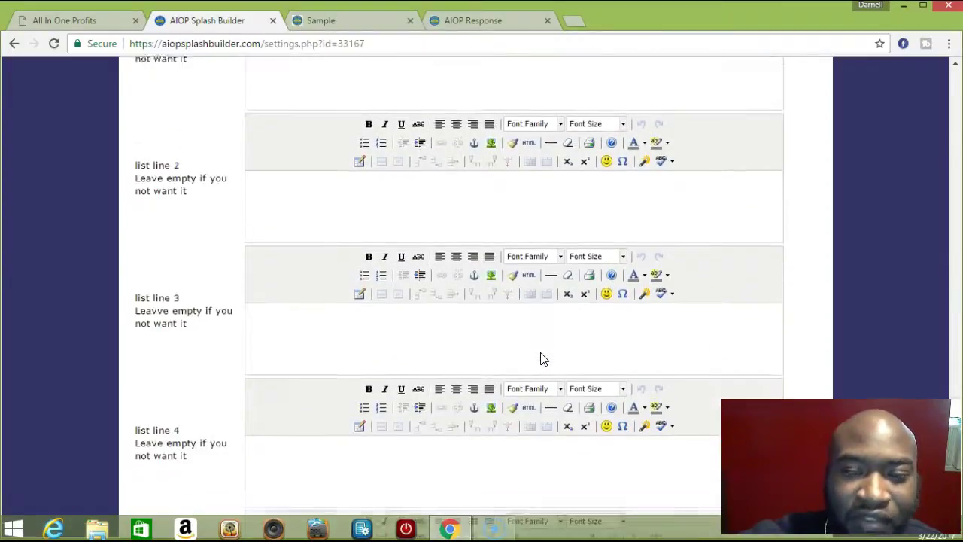
scroll(542, 352, down, 2)
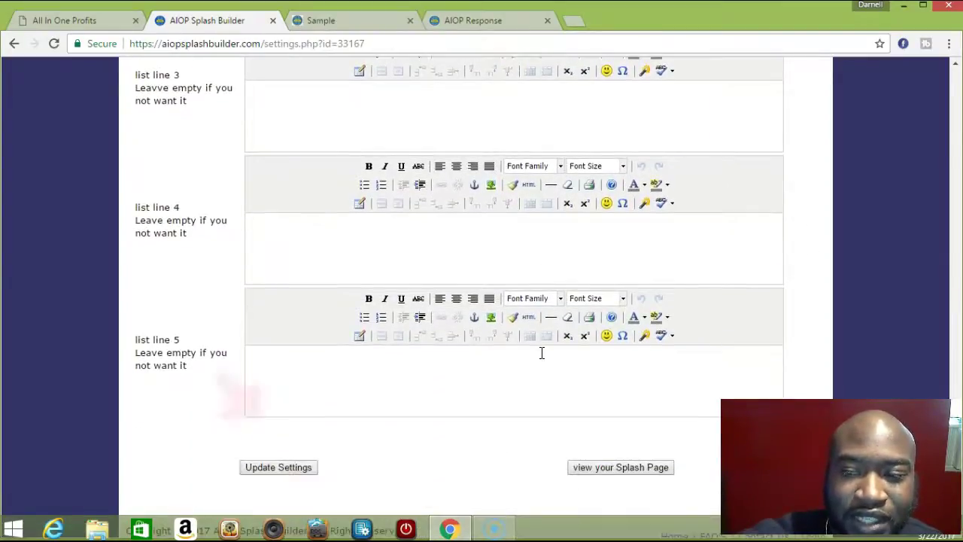
Step: Update the splash settings and view the page showing the blue Name/Email form
click(297, 449)
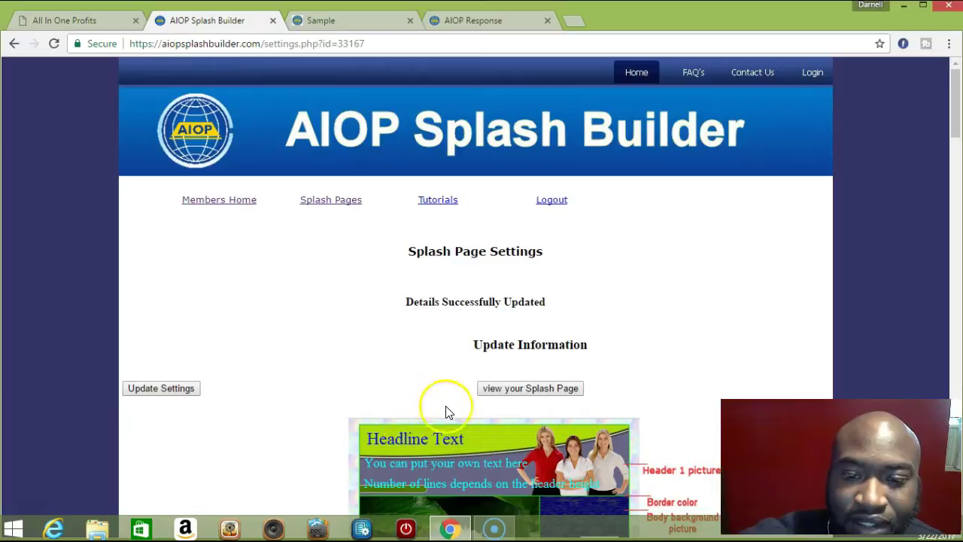
click(493, 390)
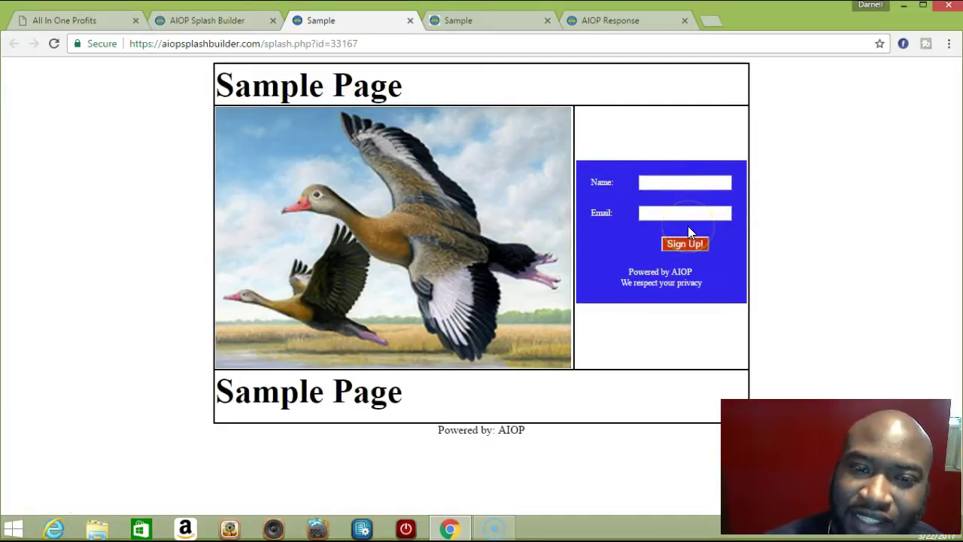
click(652, 227)
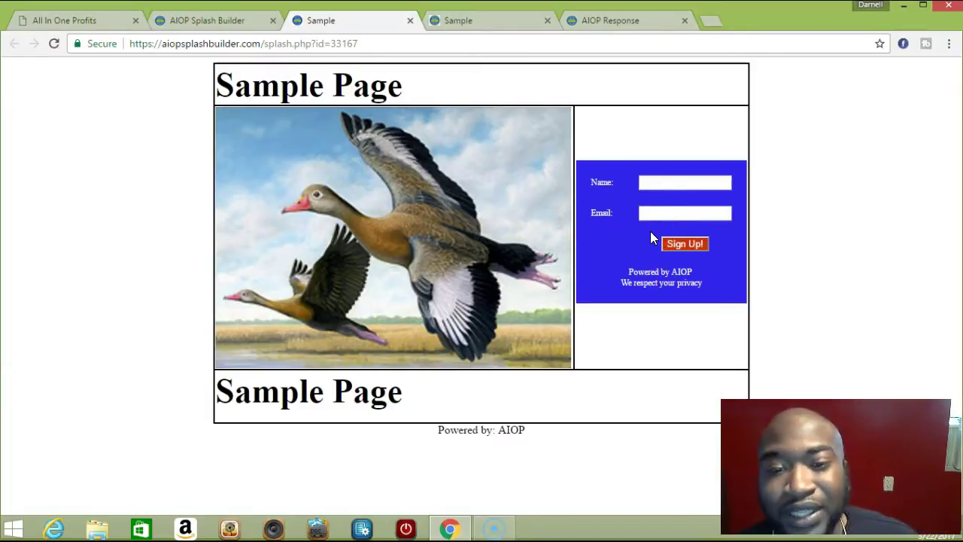
click(618, 204)
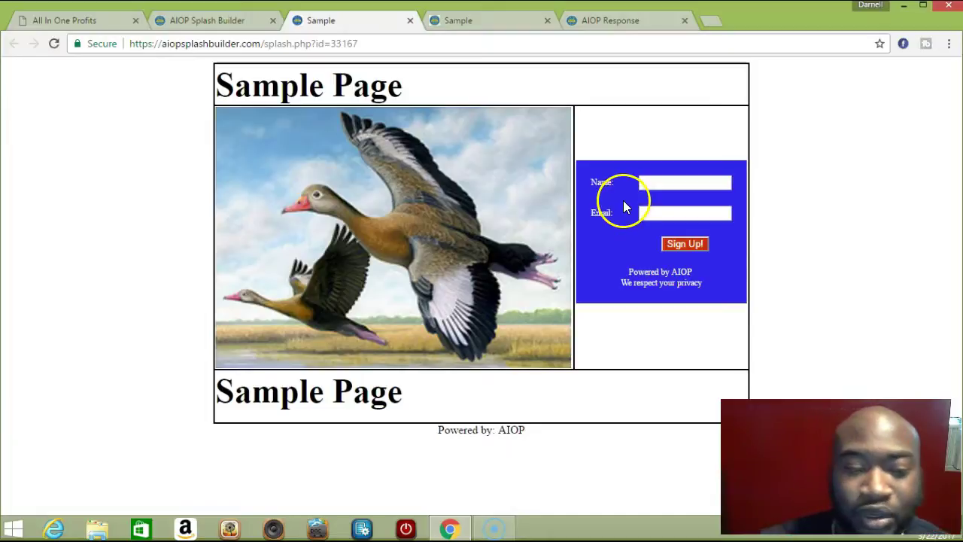